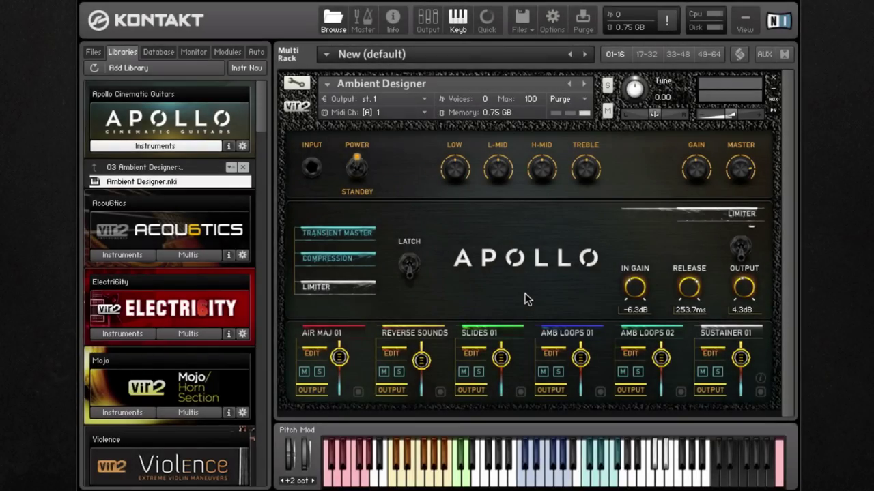
Step: Turn on Latch, then layer held notes from the first four sound slots while slightly lowering the slot volumes
{"action": "left_click", "coordinate": [413, 275]}
{"action": "left_click", "coordinate": [416, 477]}
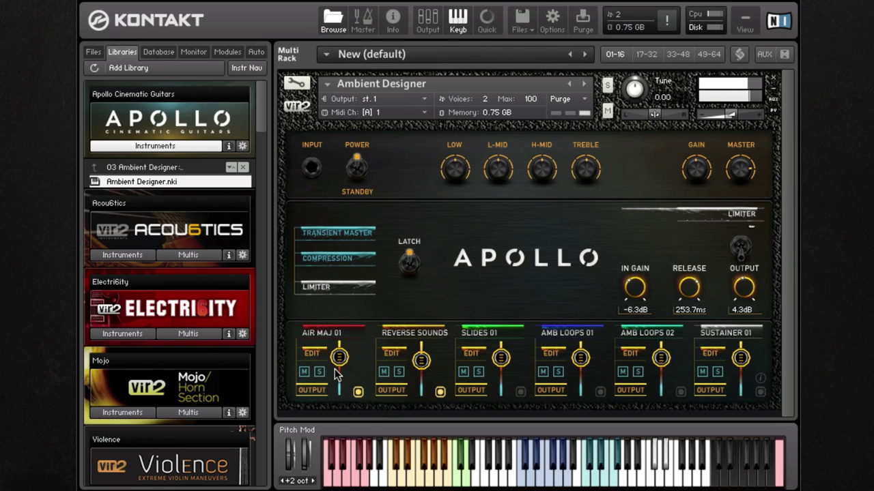
{"action": "left_click_drag", "start_coordinate": [334, 368], "coordinate": [336, 382]}
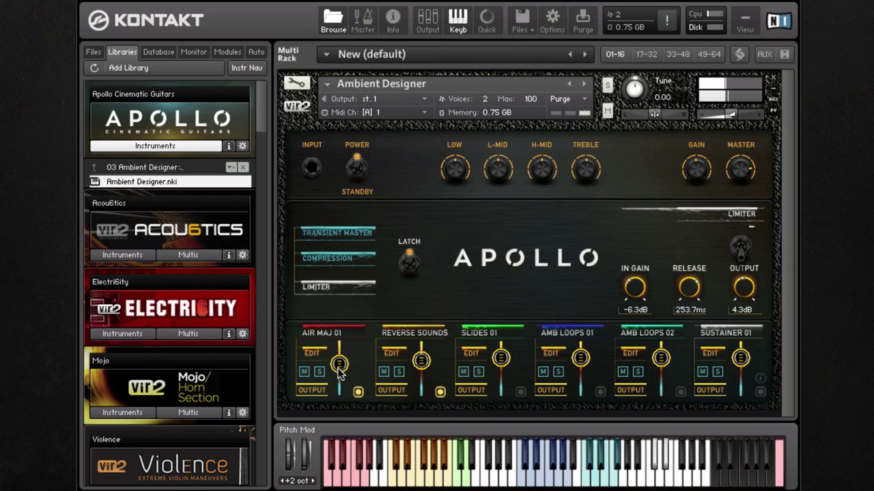
{"action": "left_click", "coordinate": [342, 479]}
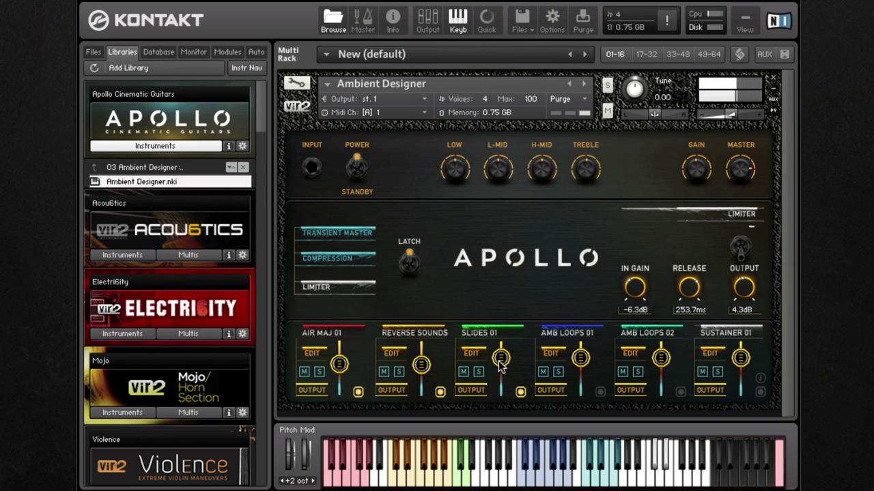
{"action": "left_click_drag", "start_coordinate": [498, 366], "coordinate": [498, 368]}
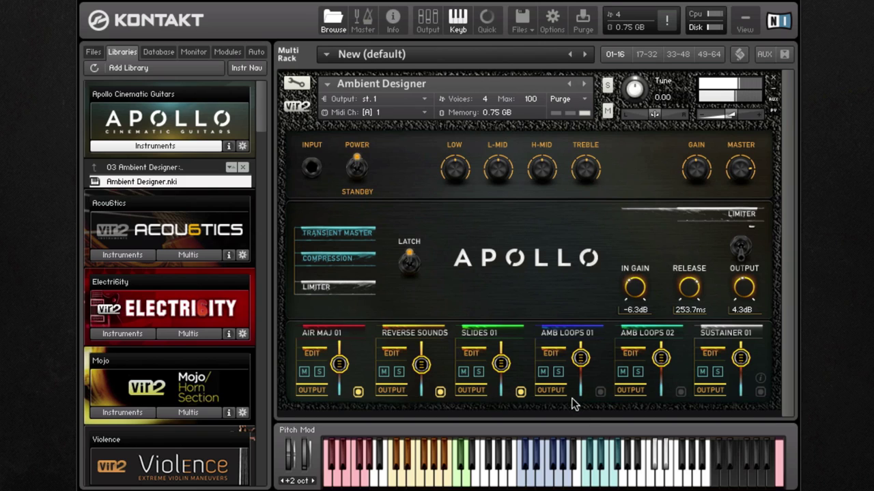
{"action": "left_click", "coordinate": [565, 481]}
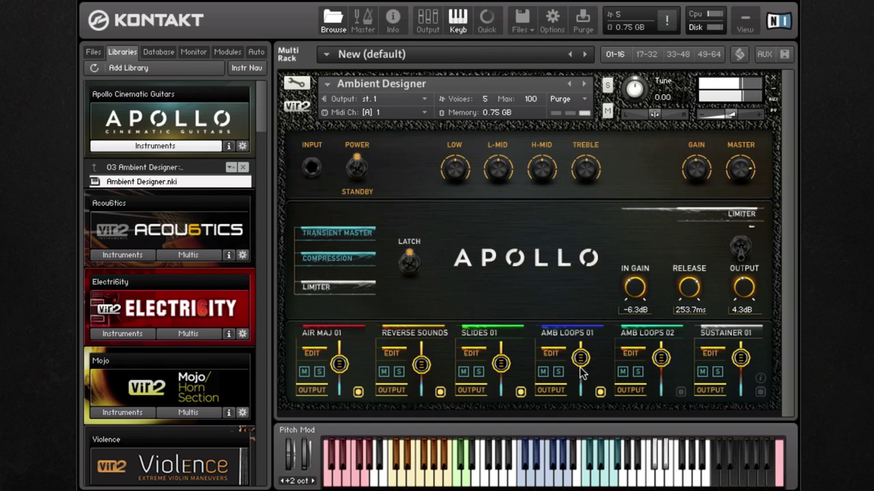
{"action": "left_click_drag", "start_coordinate": [580, 363], "coordinate": [584, 379]}
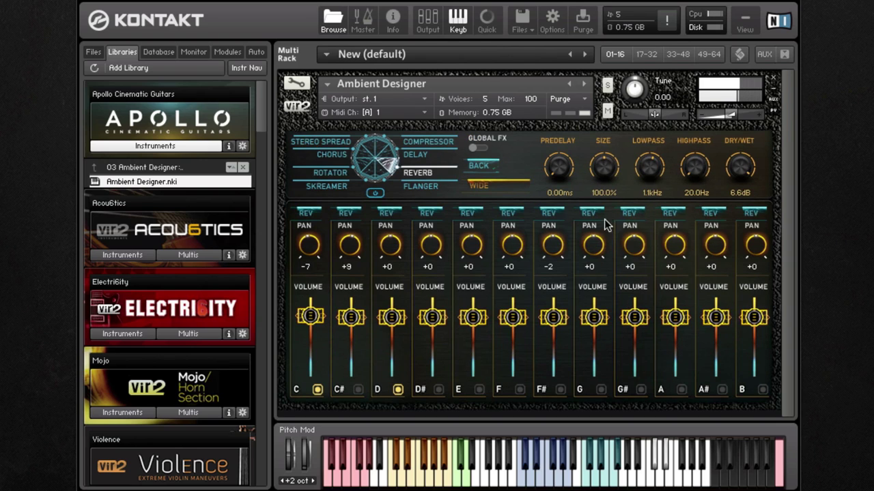
Step: Pan Air Maj 01's C note to -100 and its D note to +100, and lower the slot's overall volume
{"action": "left_click", "coordinate": [480, 166]}
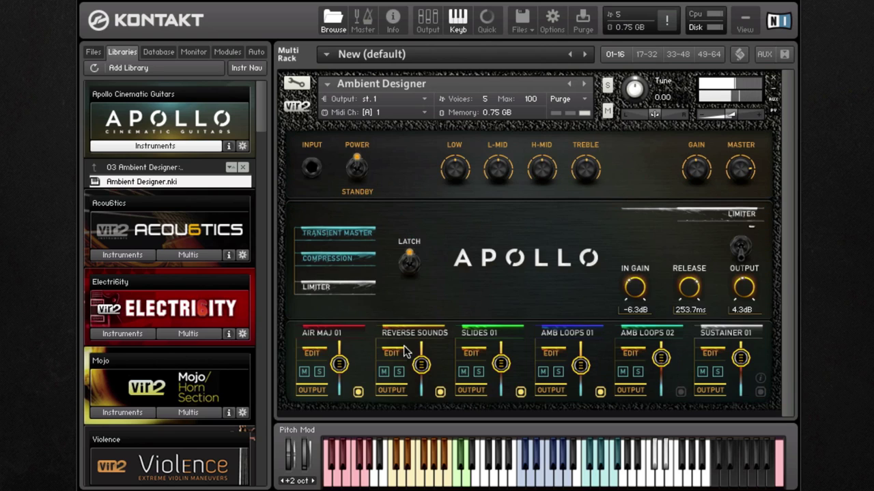
{"action": "left_click", "coordinate": [316, 355]}
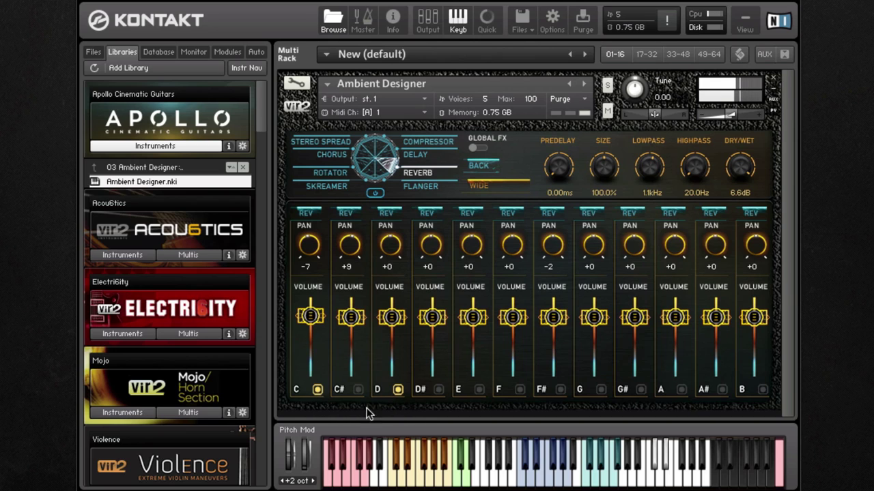
{"action": "left_click", "coordinate": [478, 166]}
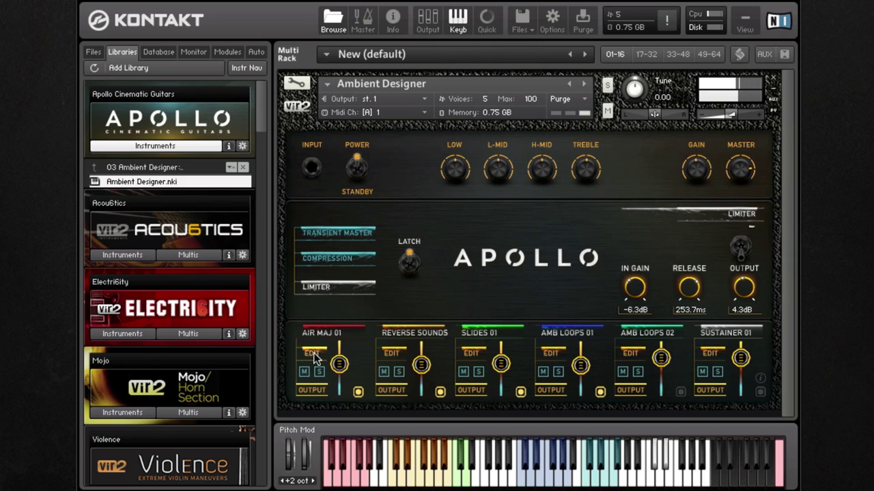
{"action": "left_click", "coordinate": [313, 355]}
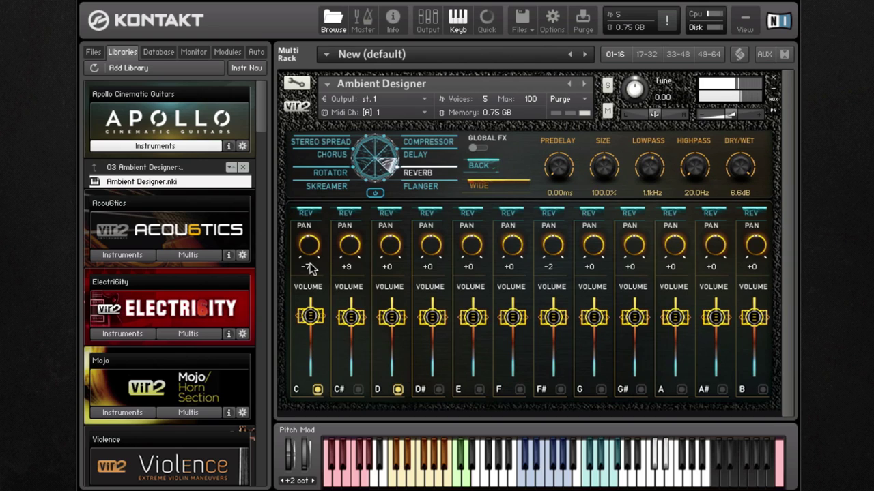
{"action": "left_click_drag", "start_coordinate": [311, 247], "coordinate": [311, 320]}
{"action": "left_click_drag", "start_coordinate": [389, 248], "coordinate": [380, 182]}
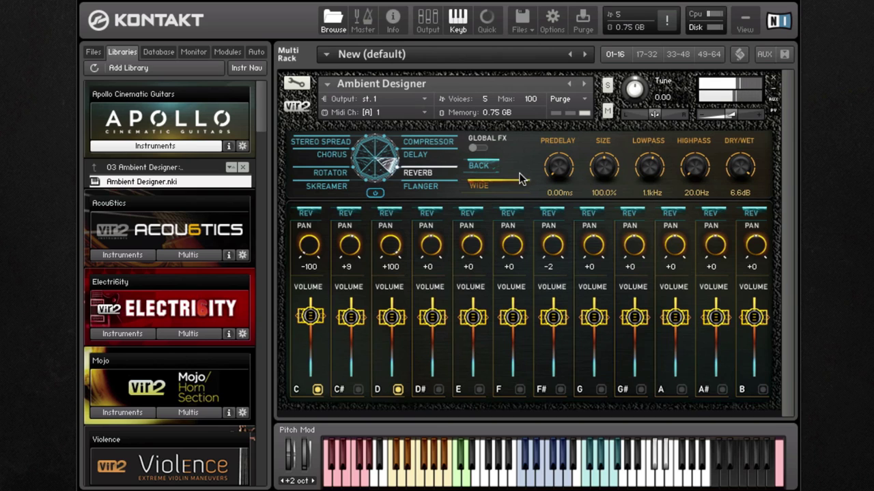
{"action": "left_click", "coordinate": [481, 165]}
{"action": "left_click_drag", "start_coordinate": [339, 364], "coordinate": [339, 370]}
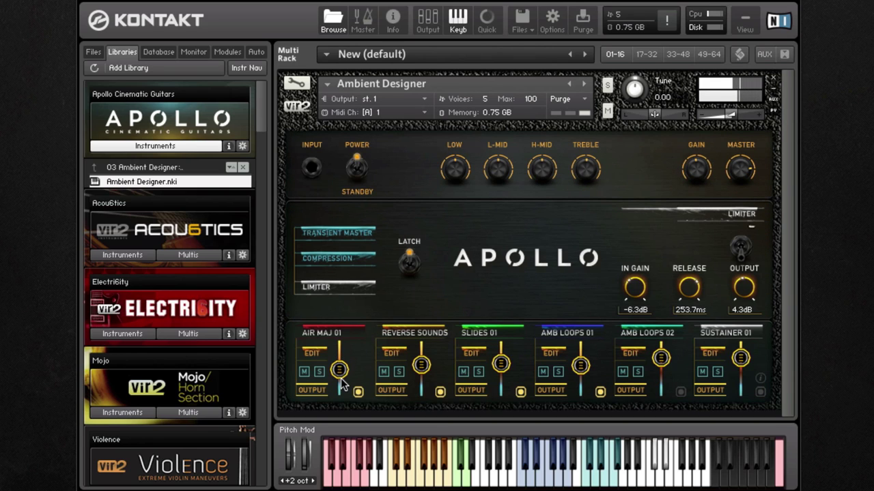
Step: Pan the F note of the Reverse Sounds slot partway to the left and return to the main page
{"action": "left_click", "coordinate": [395, 353]}
{"action": "left_click_drag", "start_coordinate": [518, 240], "coordinate": [516, 270]}
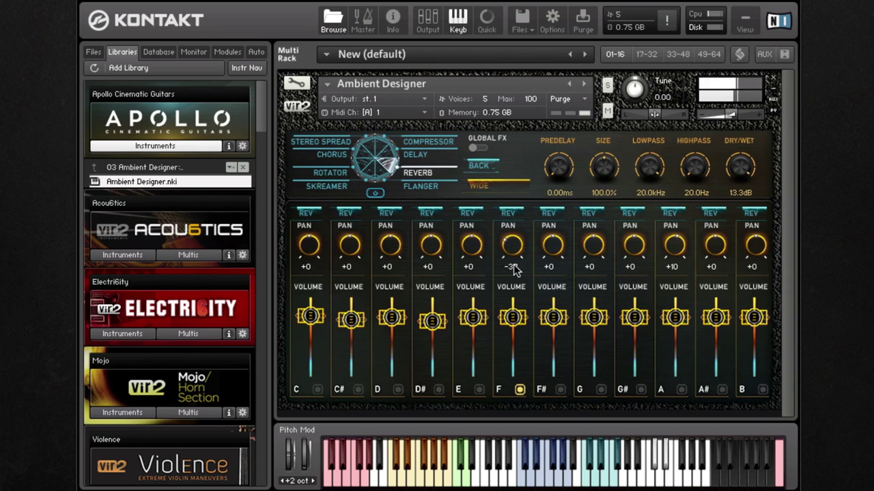
{"action": "left_click", "coordinate": [479, 169]}
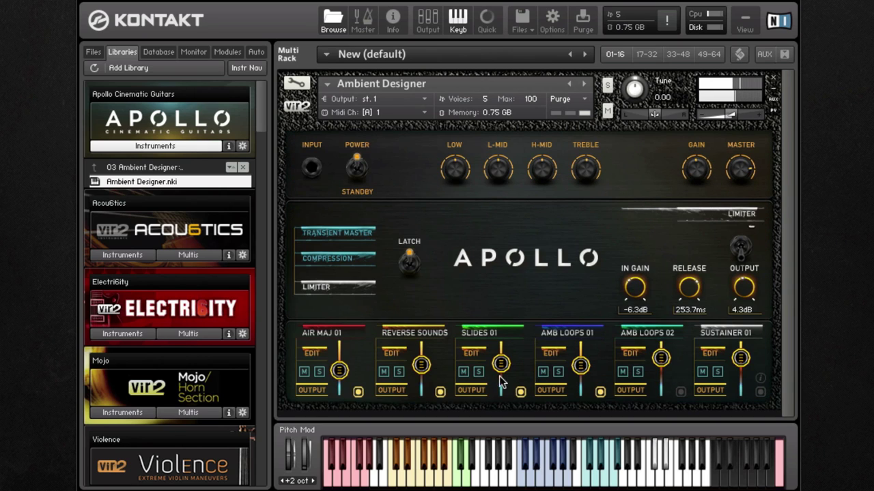
Step: Lower the volume of the C note in the Slides 01 slot and return to the main page
{"action": "left_click", "coordinate": [475, 354]}
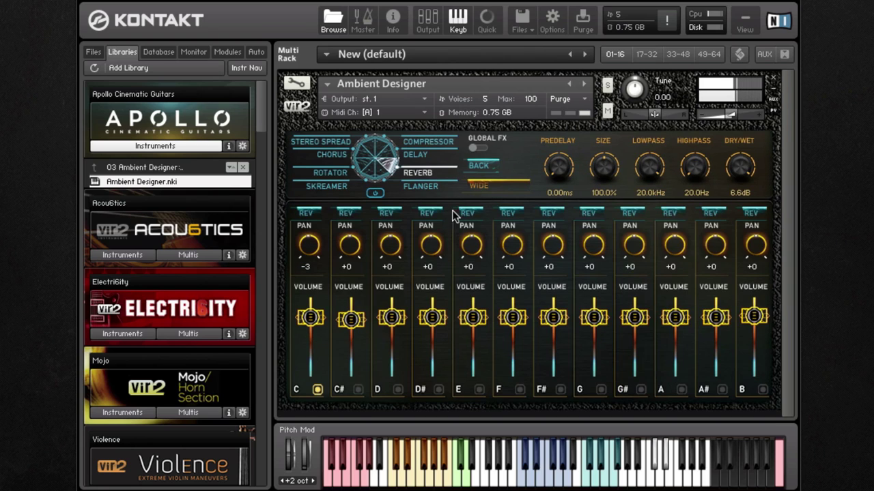
{"action": "left_click_drag", "start_coordinate": [309, 318], "coordinate": [307, 329]}
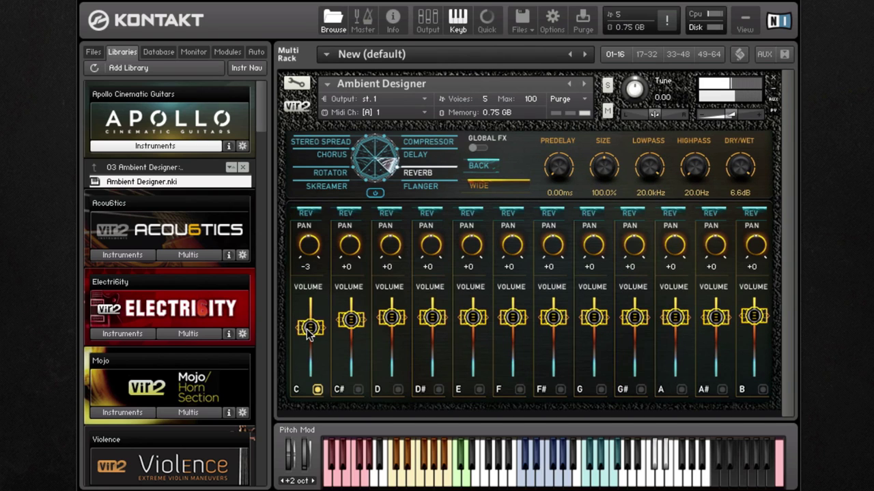
{"action": "left_click", "coordinate": [479, 166]}
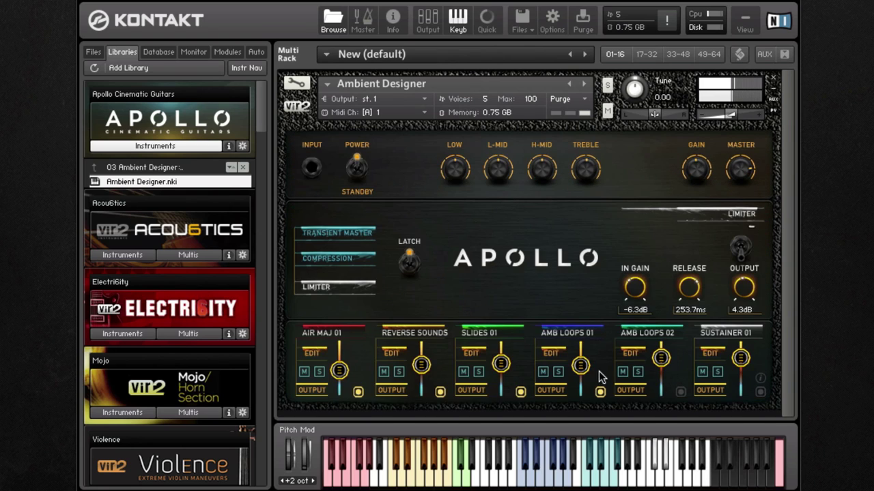
Step: Pan the D note of the Amb Loops 01 slot to +27 and return to the main page
{"action": "left_click", "coordinate": [554, 354]}
{"action": "left_click_drag", "start_coordinate": [401, 240], "coordinate": [401, 228]}
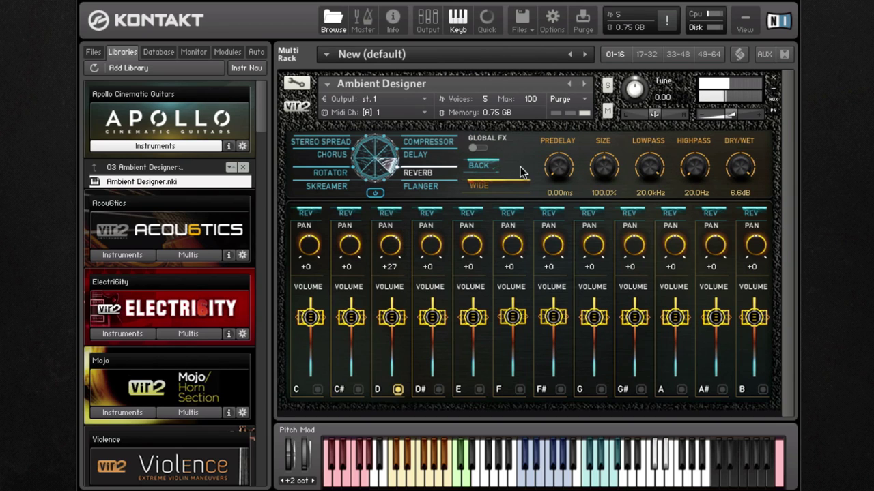
{"action": "left_click", "coordinate": [490, 168]}
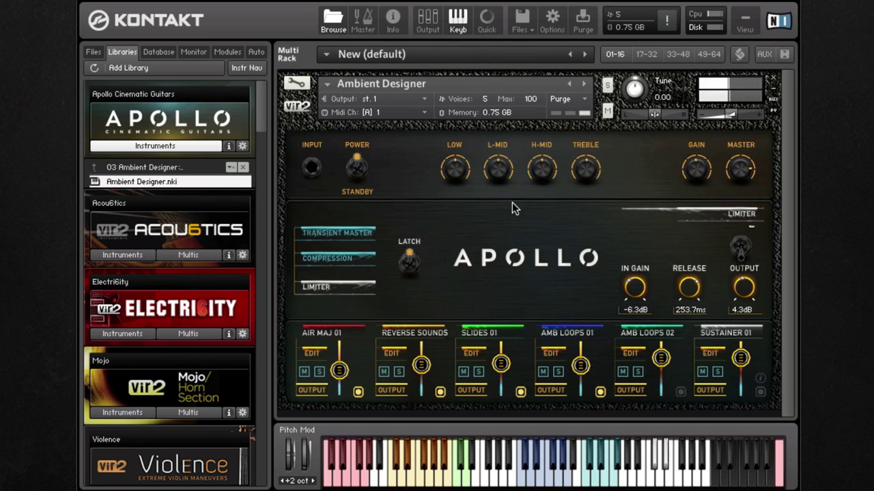
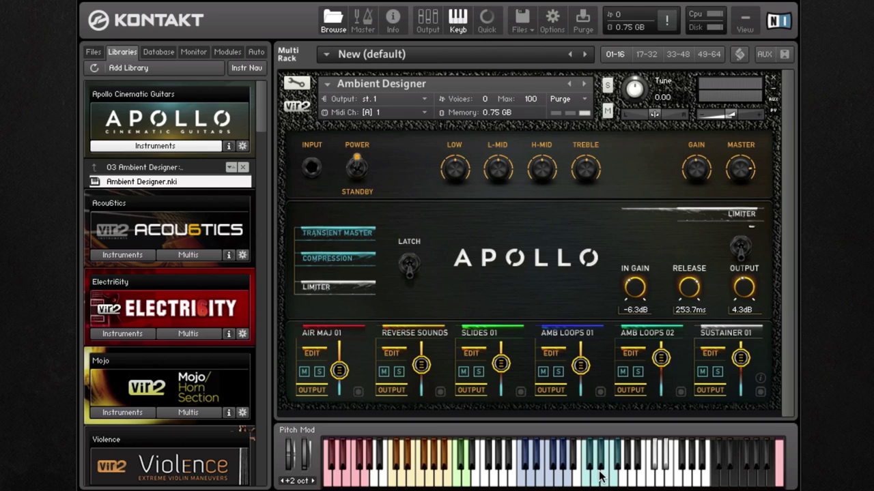
Step: Replace Slides 01 in the third slot with Air Maj 03 and then Air Min 17 to audition both sounds
{"action": "left_click", "coordinate": [781, 482]}
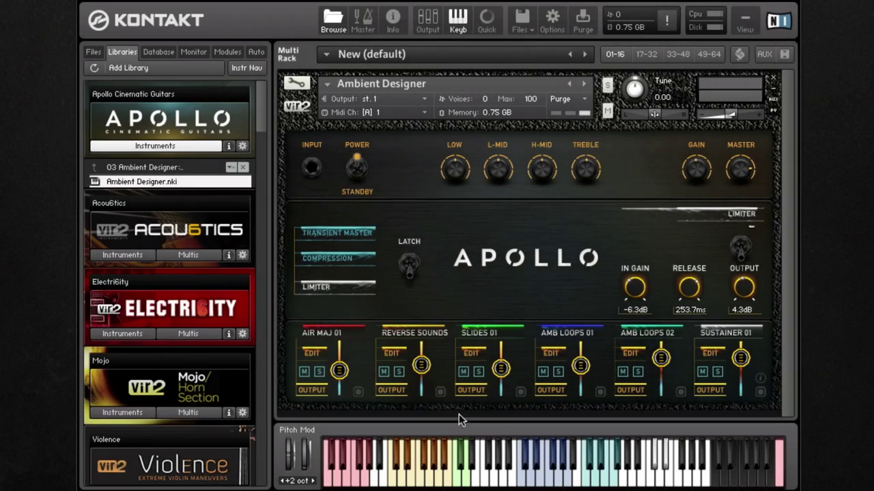
{"action": "left_click", "coordinate": [497, 331]}
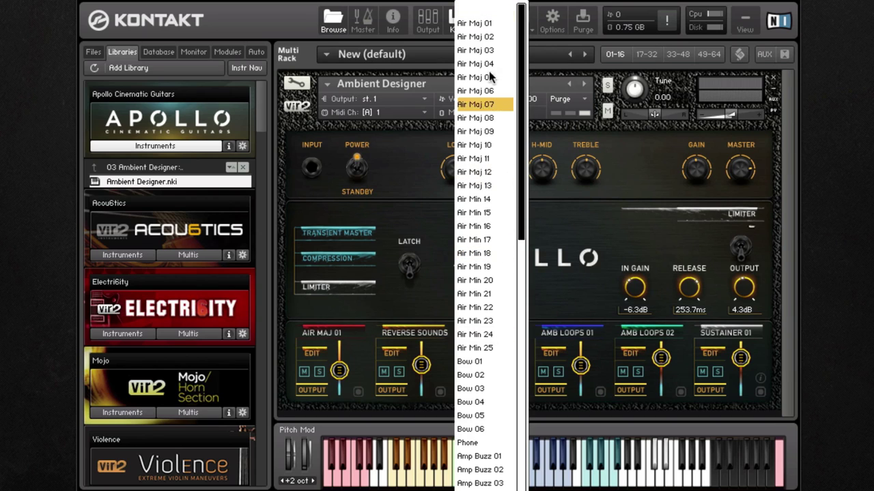
{"action": "left_click", "coordinate": [484, 51]}
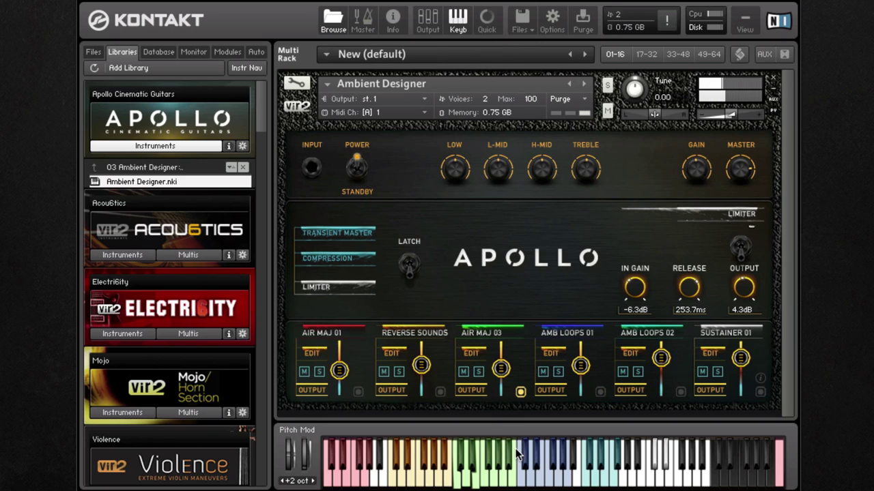
{"action": "left_click", "coordinate": [497, 330]}
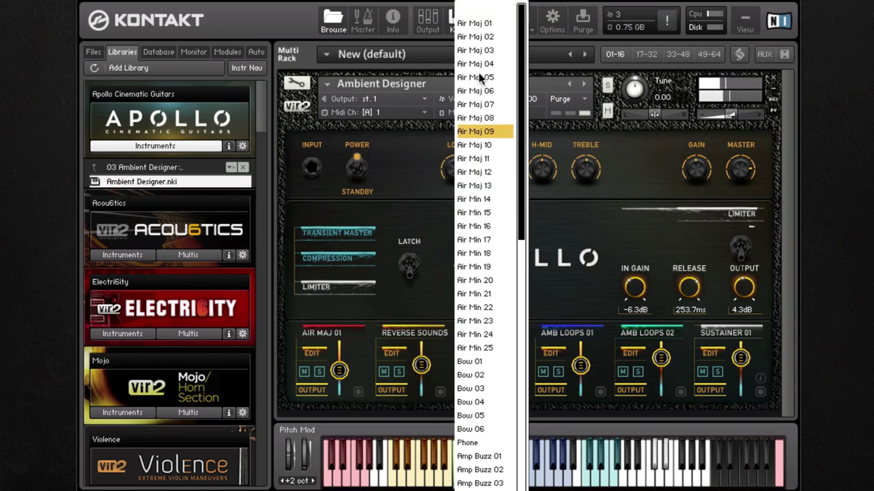
{"action": "left_click", "coordinate": [490, 240]}
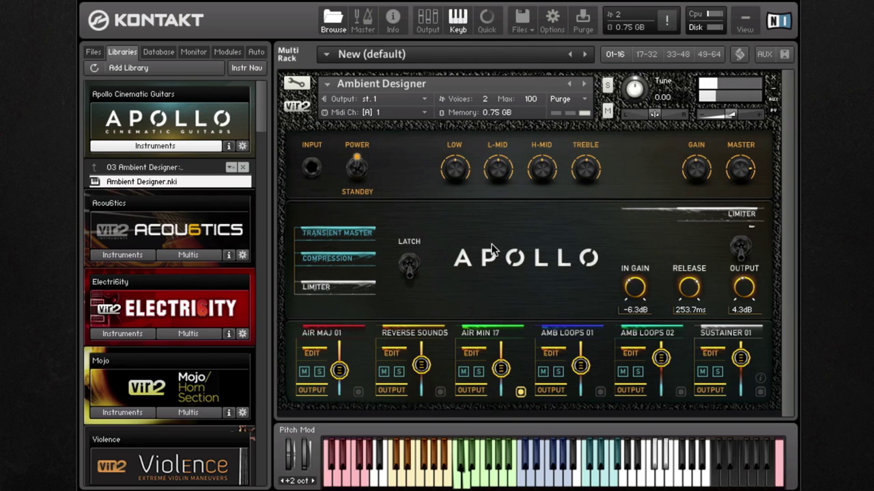
Step: Load the Finger Brush 01 sound into the third slot in place of Air Min 17
{"action": "left_click", "coordinate": [497, 331]}
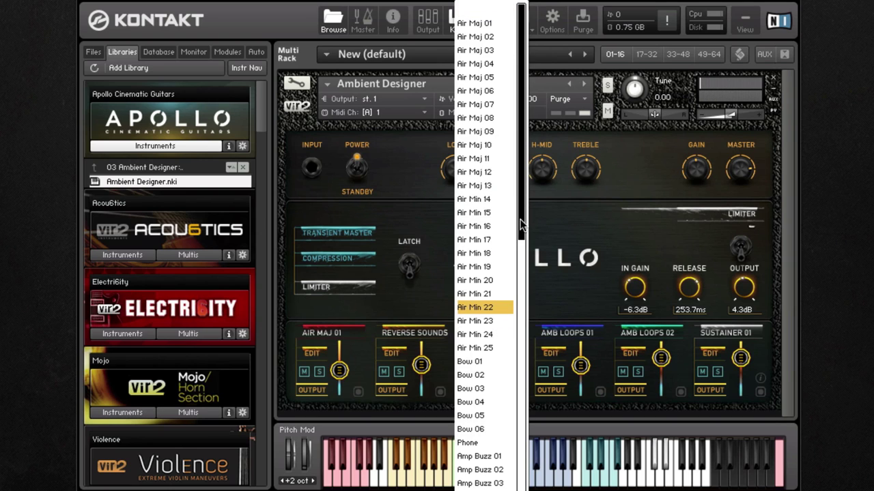
{"action": "left_click_drag", "start_coordinate": [520, 210], "coordinate": [521, 414]}
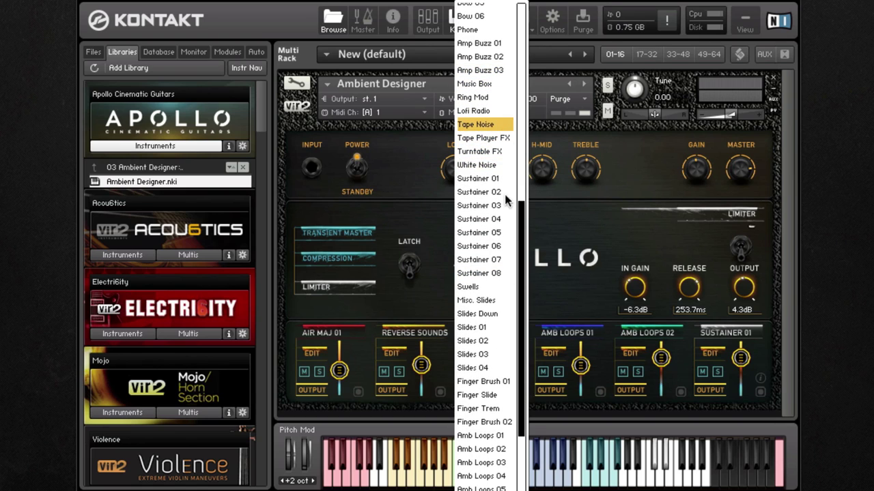
{"action": "left_click_drag", "start_coordinate": [522, 259], "coordinate": [523, 333]}
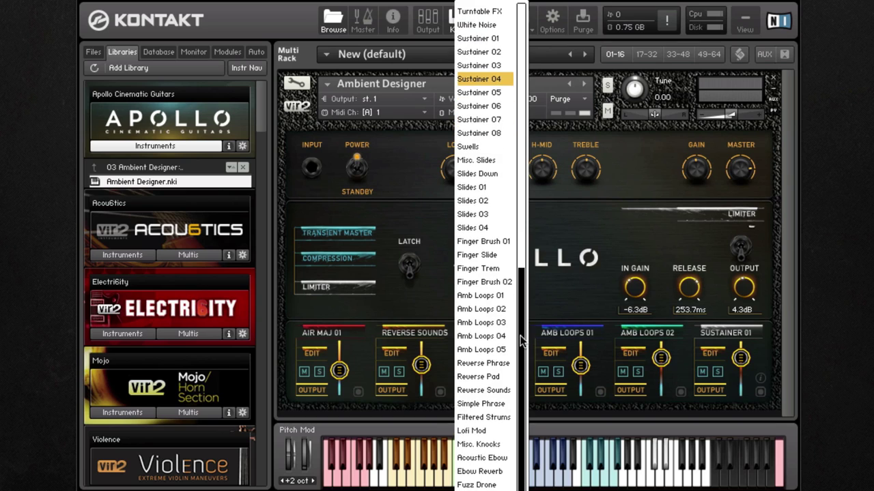
{"action": "left_click", "coordinate": [504, 243]}
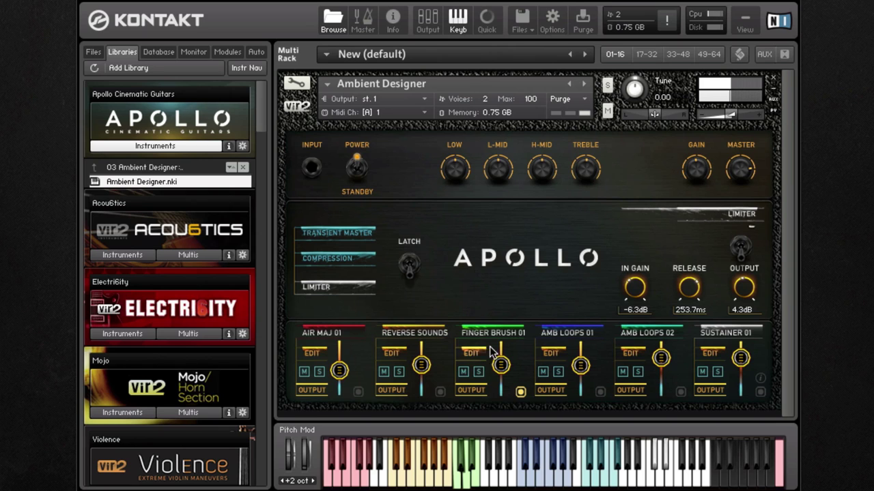
Step: Load the Simple Phrase sound into the third slot in place of Finger Brush 01
{"action": "left_click", "coordinate": [507, 336]}
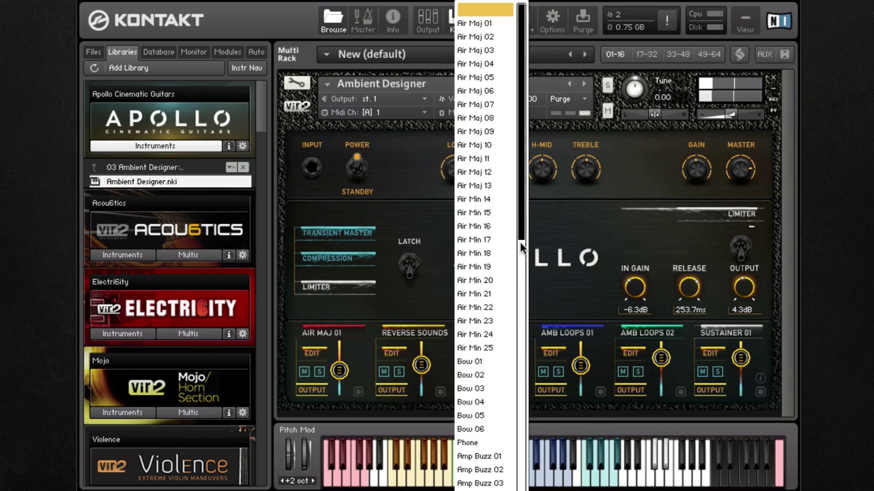
{"action": "left_click_drag", "start_coordinate": [520, 226], "coordinate": [521, 488]}
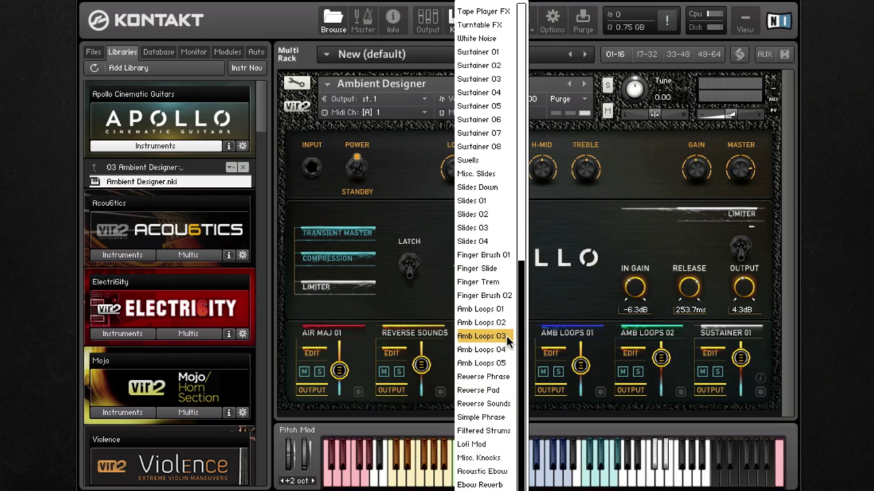
{"action": "left_click", "coordinate": [502, 413]}
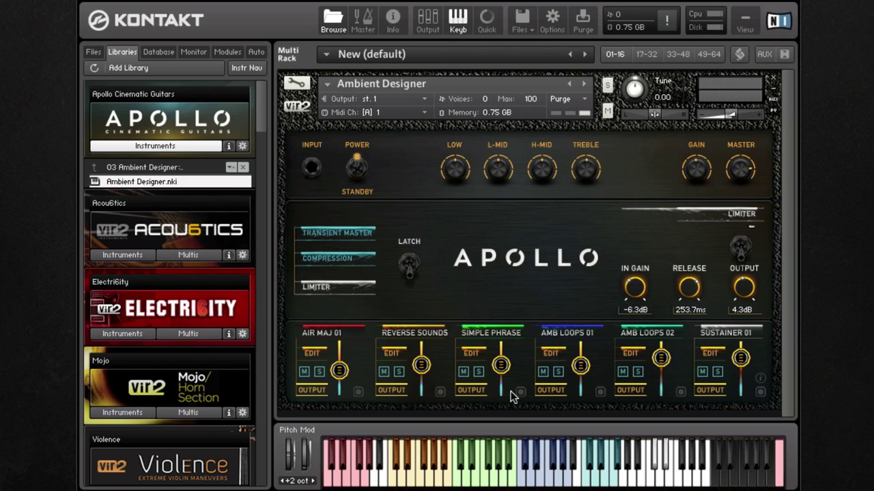
{"action": "left_click", "coordinate": [517, 390]}
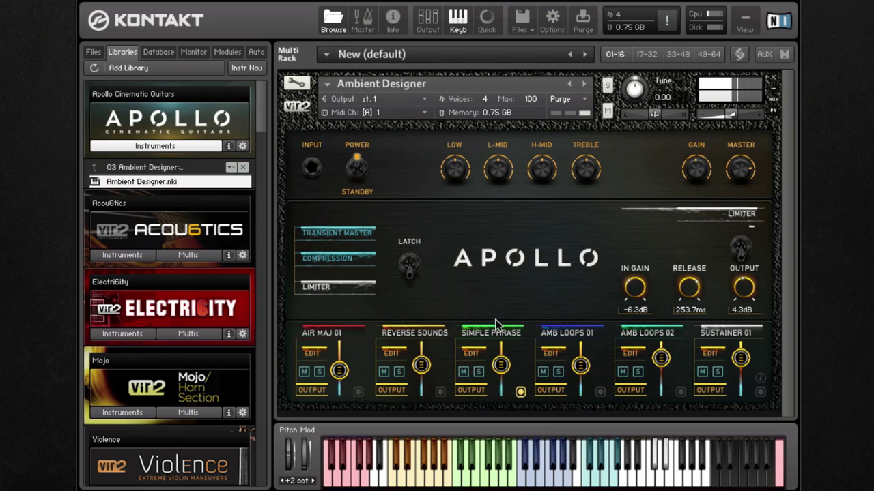
Step: Open the Simple Phrase slot's note mixer and raise the volume of the C note
{"action": "left_click", "coordinate": [472, 353]}
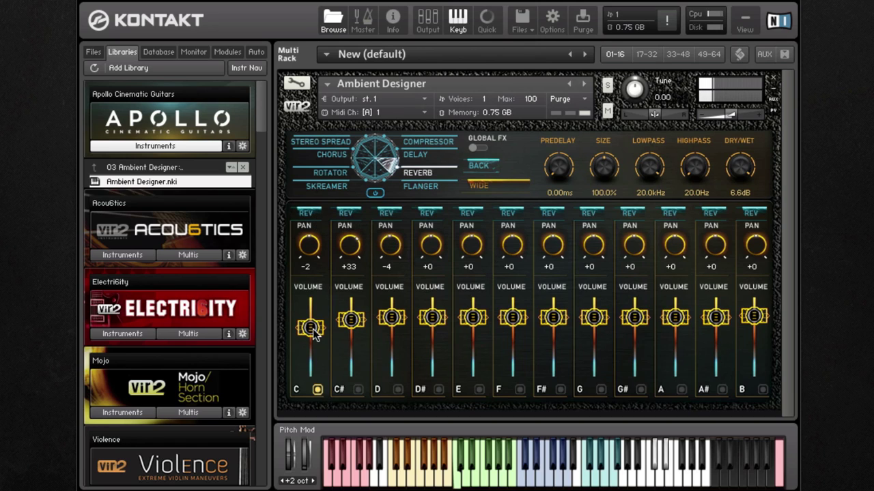
{"action": "left_click_drag", "start_coordinate": [309, 328], "coordinate": [317, 321]}
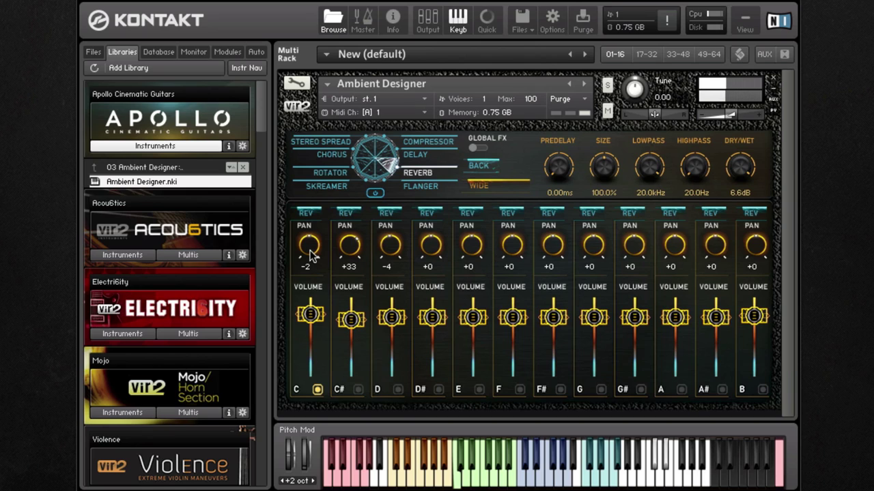
Step: Reverse the C, F and A notes in the Simple Phrase slot's note mixer and return to the instrument's main page
{"action": "left_click", "coordinate": [309, 214]}
{"action": "left_click", "coordinate": [508, 215]}
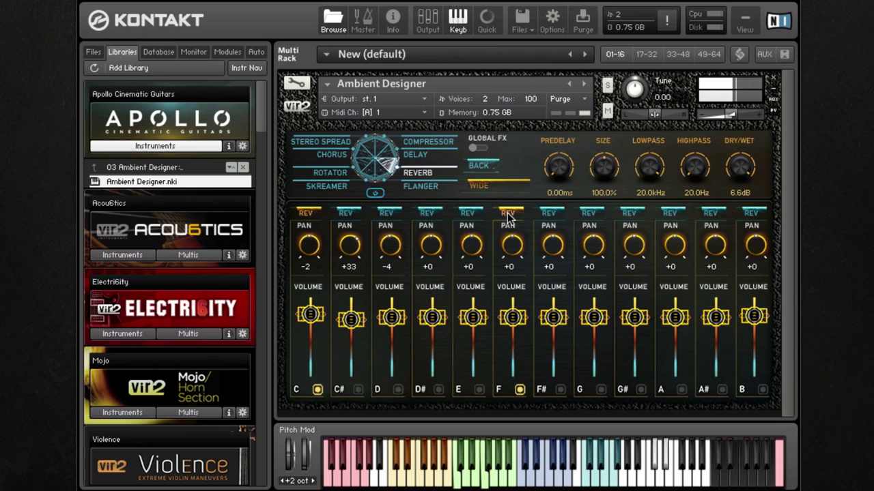
{"action": "left_click", "coordinate": [674, 214]}
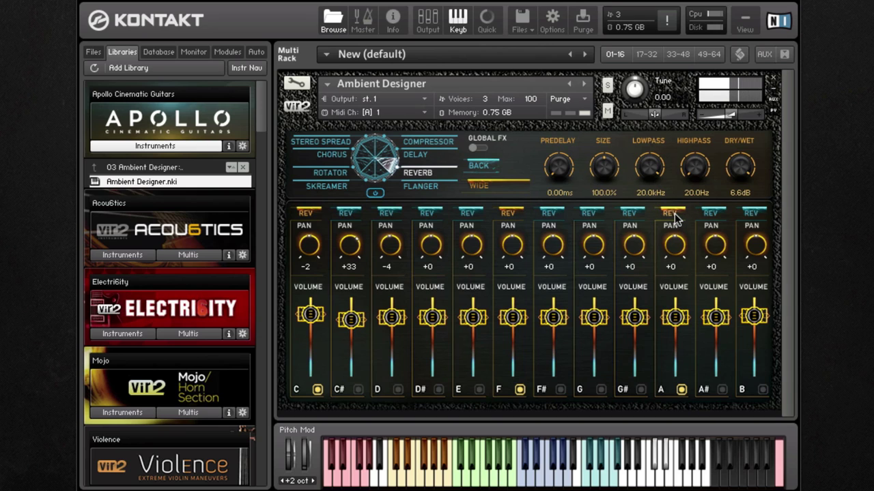
{"action": "left_click", "coordinate": [481, 165]}
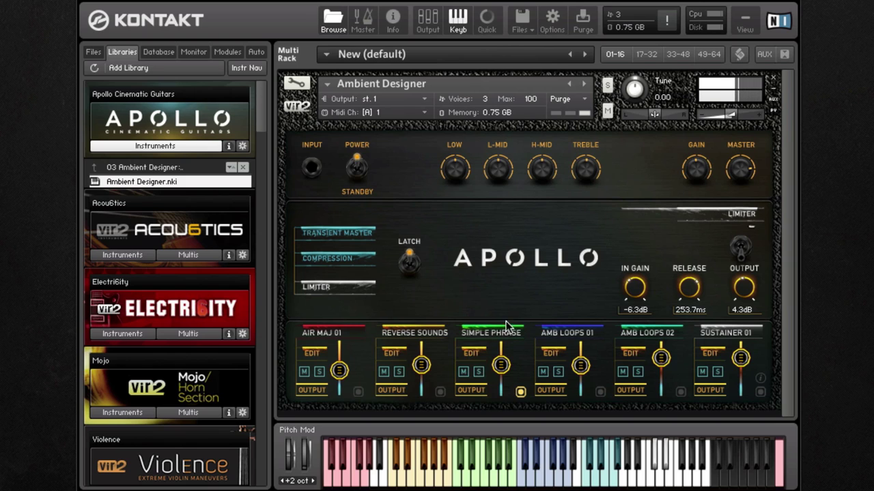
Step: Switch on Reverb for the Simple Phrase slot and lower its dry/wet level to -13.9 dB
{"action": "left_click", "coordinate": [472, 353]}
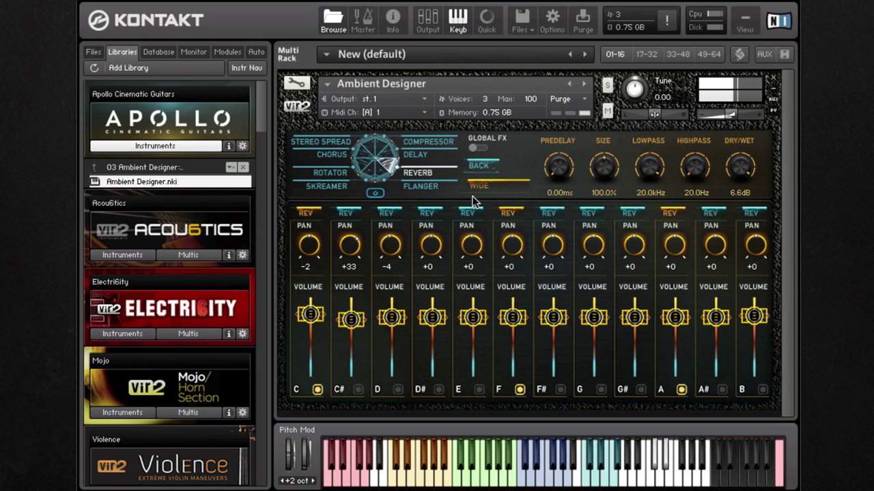
{"action": "left_click", "coordinate": [372, 193]}
{"action": "left_click_drag", "start_coordinate": [739, 169], "coordinate": [735, 228]}
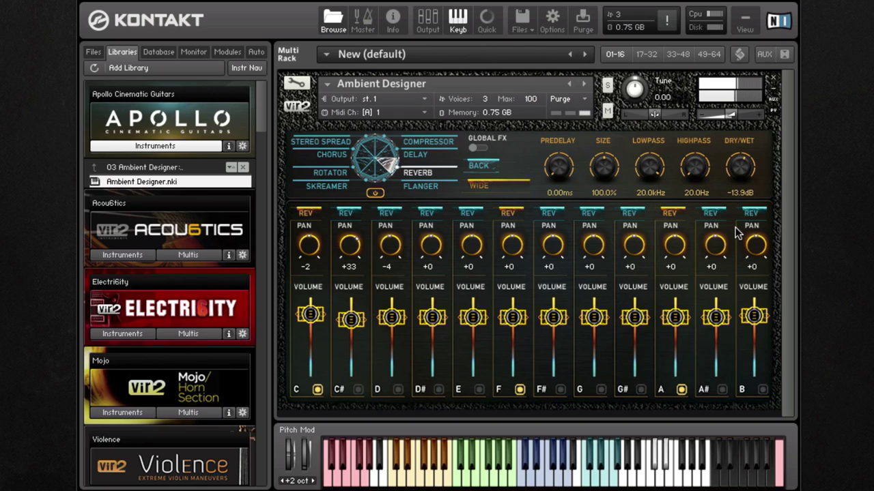
Step: Set the Simple Phrase slot's Delay to -1.5 dB dry/wet and shorten its time to 325.9, finishing on the main page
{"action": "left_click", "coordinate": [415, 154]}
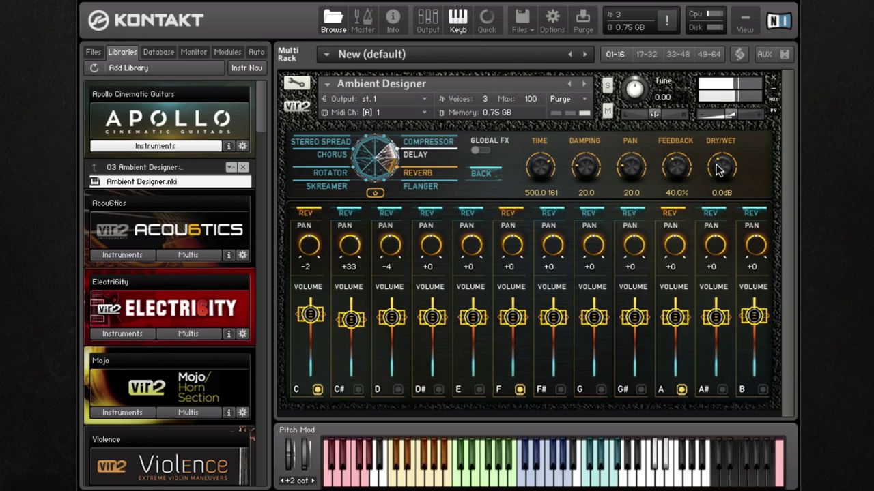
{"action": "left_click_drag", "start_coordinate": [715, 162], "coordinate": [707, 169]}
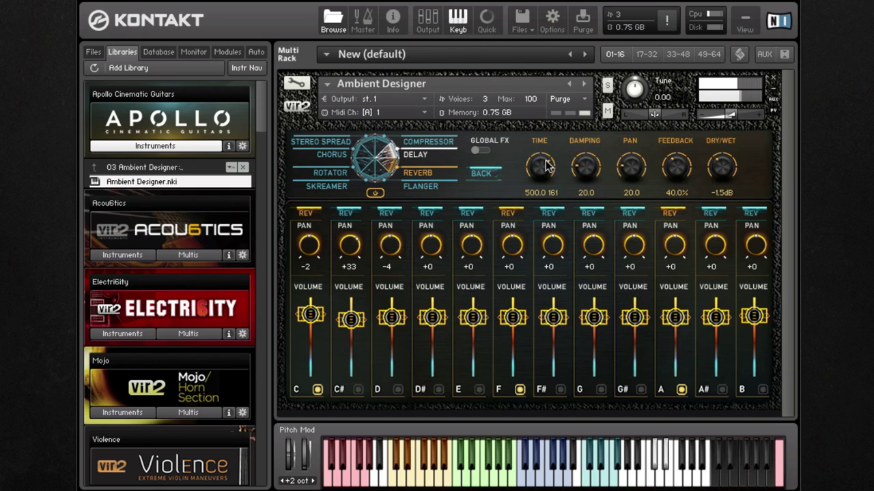
{"action": "left_click_drag", "start_coordinate": [546, 166], "coordinate": [549, 176]}
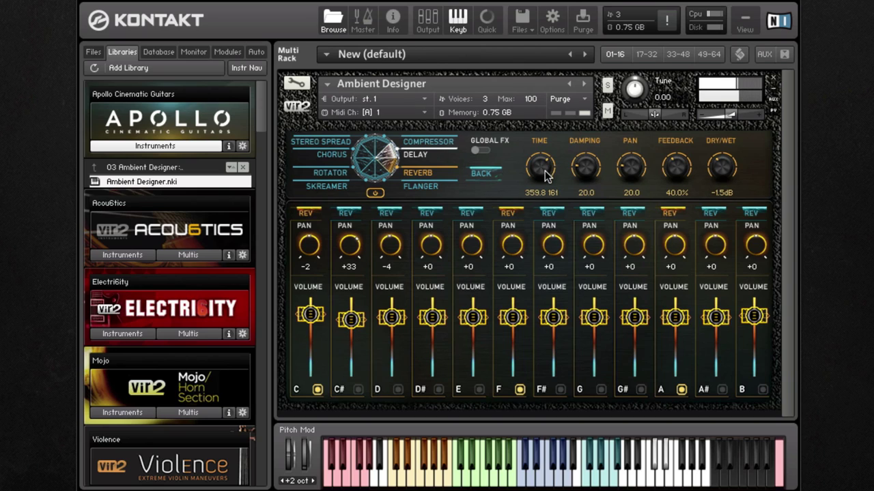
{"action": "left_click", "coordinate": [485, 173]}
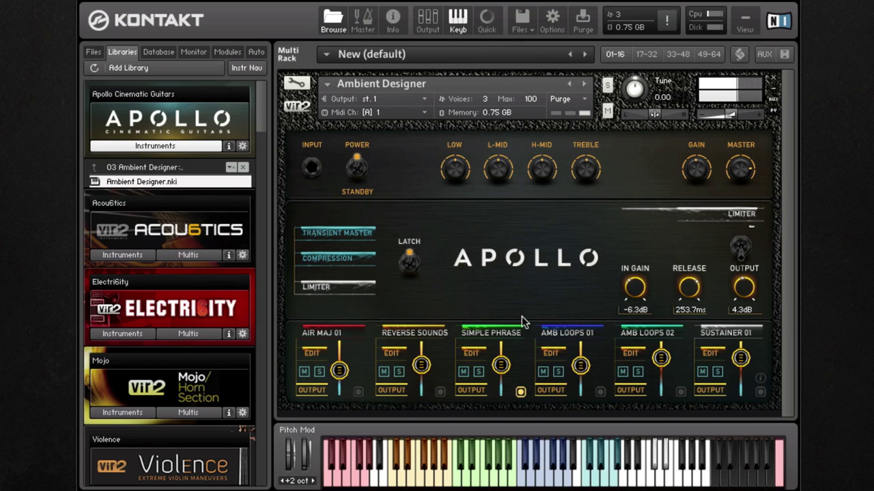
Step: Look over the master Compression and Transient Master controls, and switch on the Limiter with its output at 9.4 dB
{"action": "left_click", "coordinate": [362, 258]}
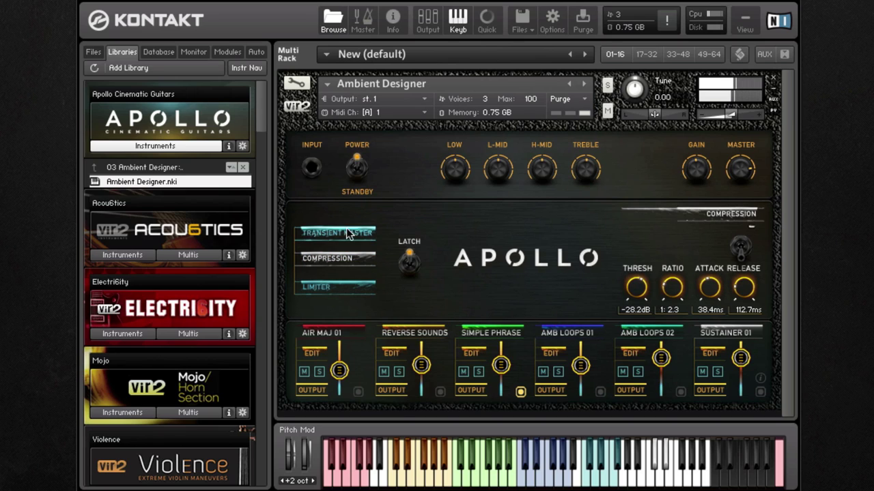
{"action": "left_click", "coordinate": [348, 234]}
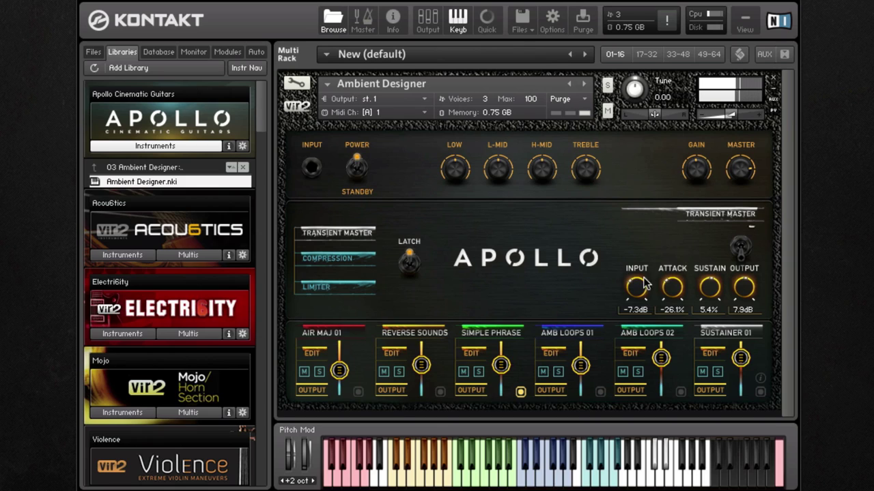
{"action": "left_click", "coordinate": [348, 287]}
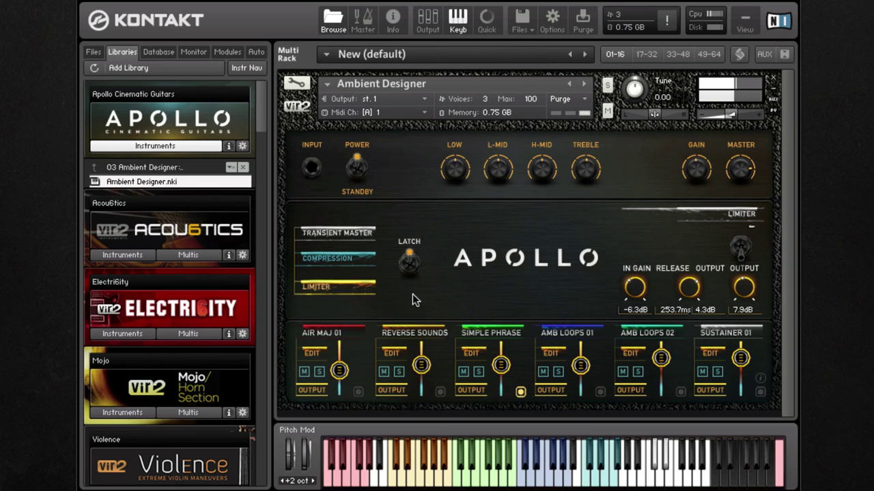
{"action": "left_click", "coordinate": [740, 247]}
{"action": "left_click_drag", "start_coordinate": [746, 305], "coordinate": [743, 286]}
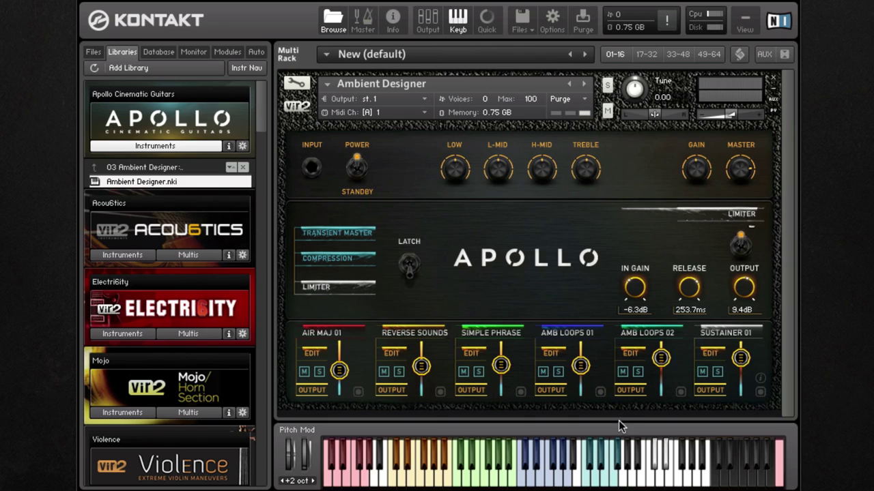
Step: Show the output routing choices for the Air Maj 01 slot without changing them, and open the instrument's info
{"action": "left_click", "coordinate": [312, 390]}
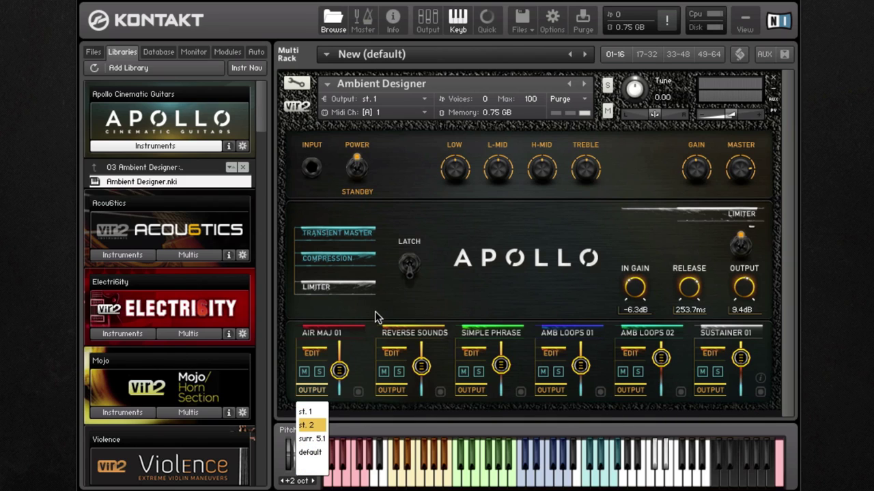
{"action": "left_click", "coordinate": [311, 394]}
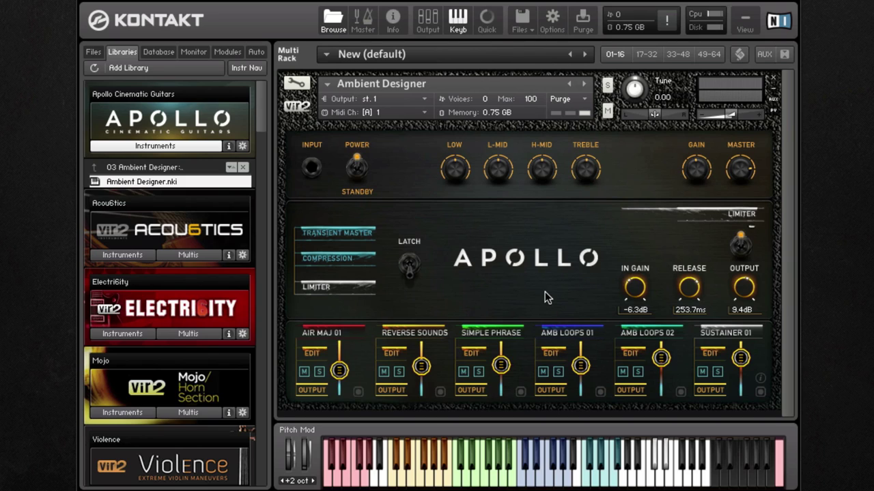
{"action": "left_click", "coordinate": [761, 380]}
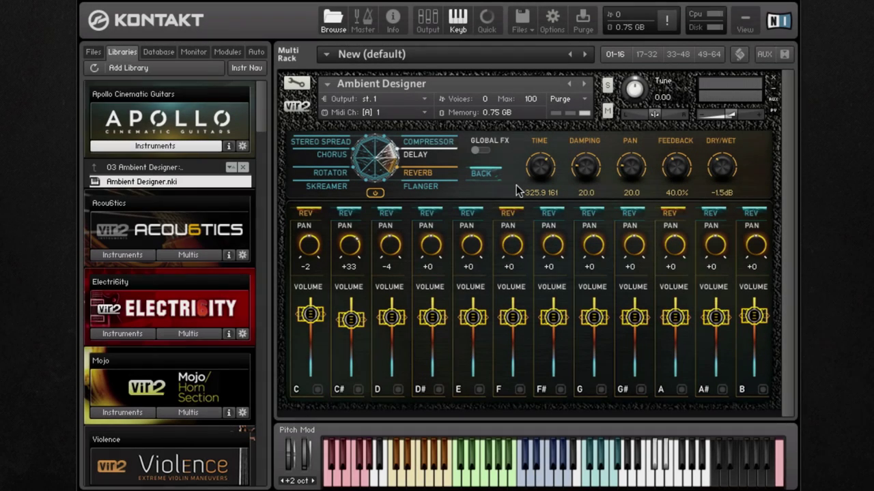
Step: Switch on Global FX from the Simple Phrase slot's effects page and return to the main page
{"action": "left_click", "coordinate": [480, 150]}
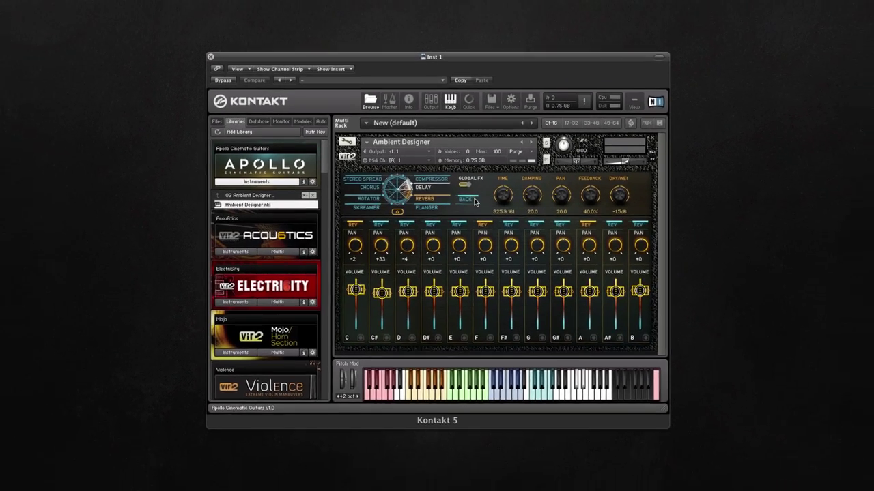
{"action": "left_click", "coordinate": [473, 200]}
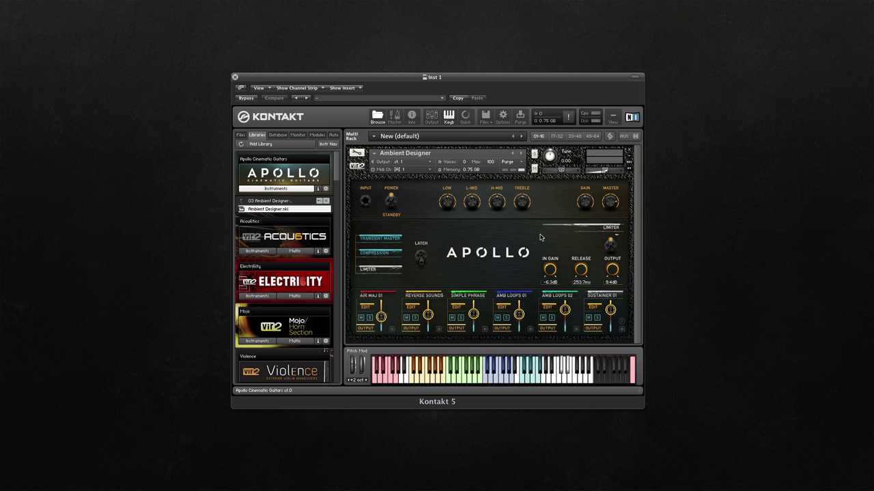